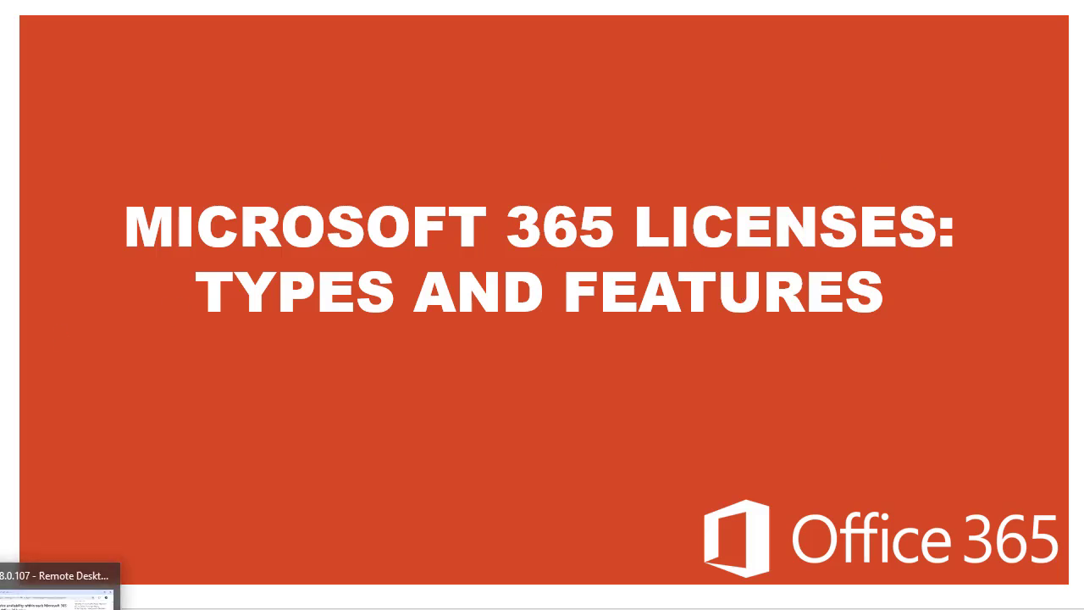
Step: Switch to the Remote Desktop session and look through the plan options article, covering its service families and service availability sections
click(55, 586)
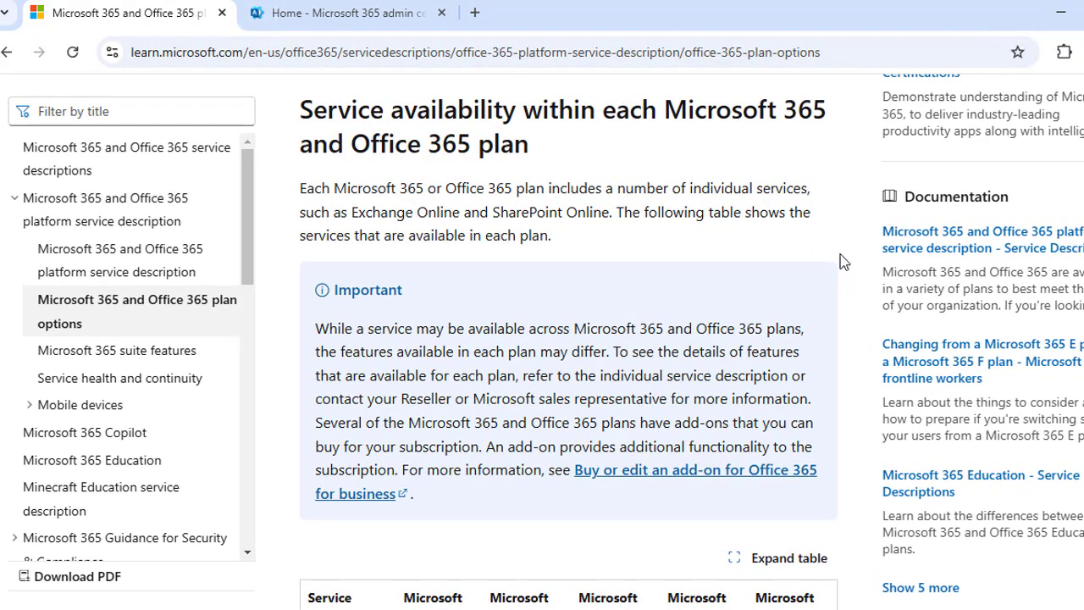
scroll(841, 235, down, 3)
scroll(841, 236, down, 2)
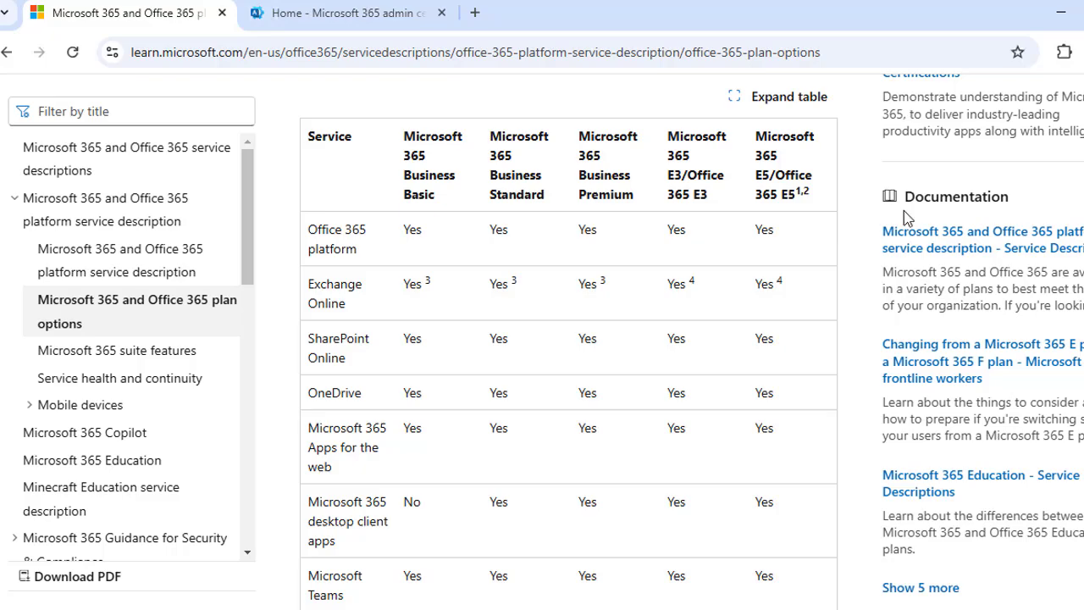
scroll(813, 232, up, 10)
scroll(726, 290, up, 6)
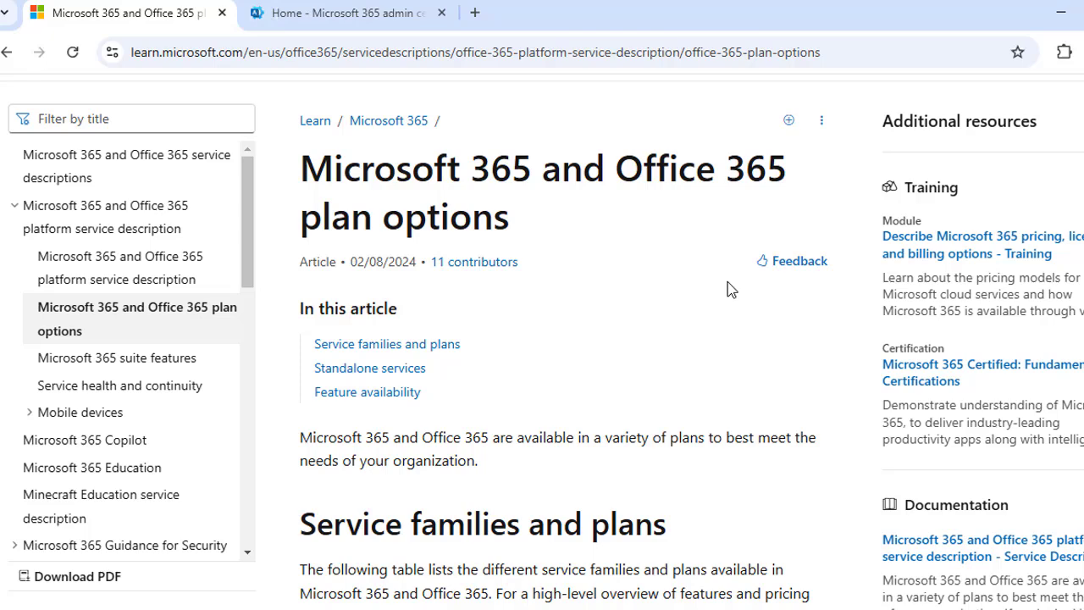
scroll(727, 290, down, 3)
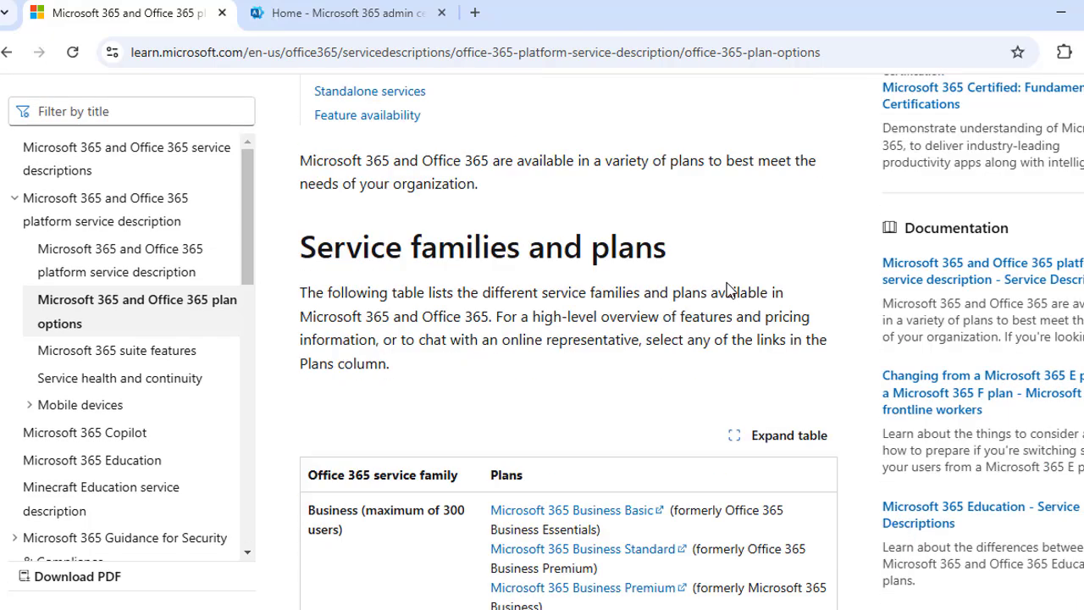
scroll(603, 282, down, 11)
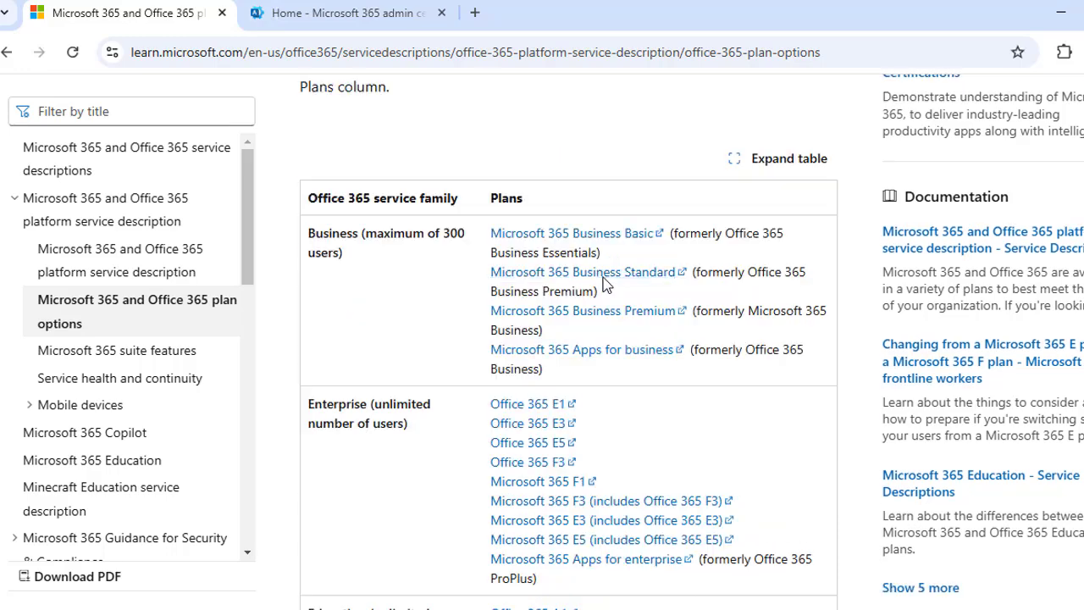
scroll(620, 292, down, 6)
scroll(619, 297, up, 1)
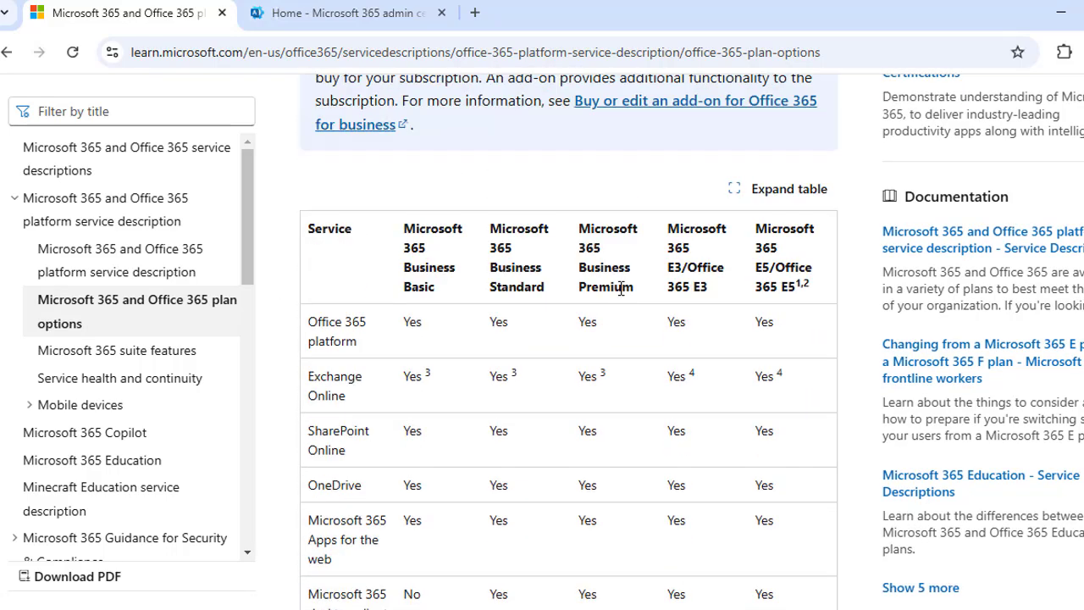
Step: Expand the service availability table for the Business Basic, Standard, Premium, E3 and E5 plans, review its services, and collapse it
click(747, 195)
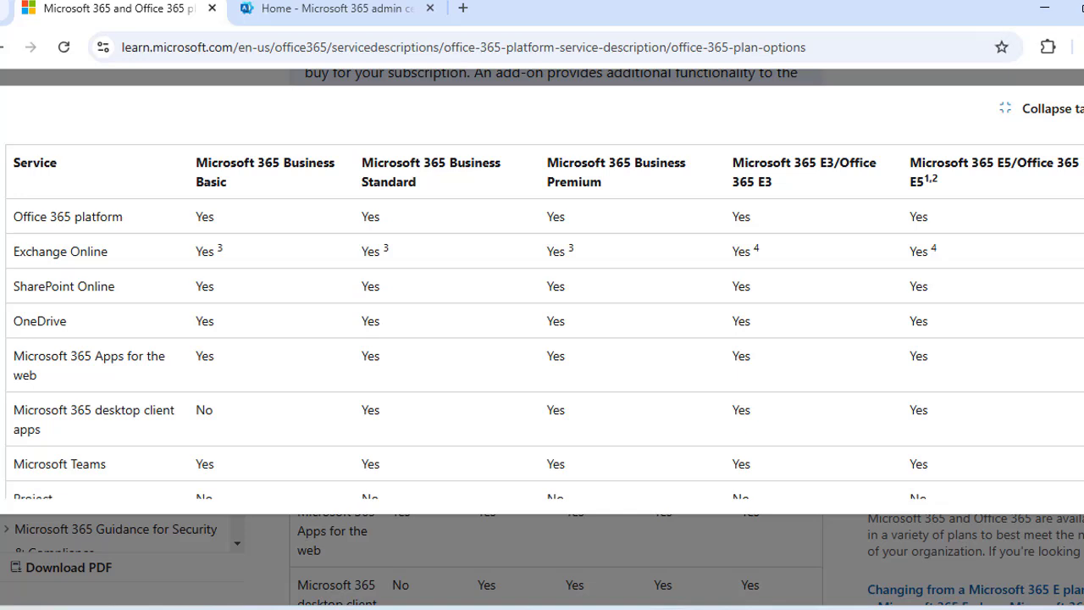
scroll(542, 322, down, 2)
scroll(542, 322, up, 2)
scroll(119, 339, down, 2)
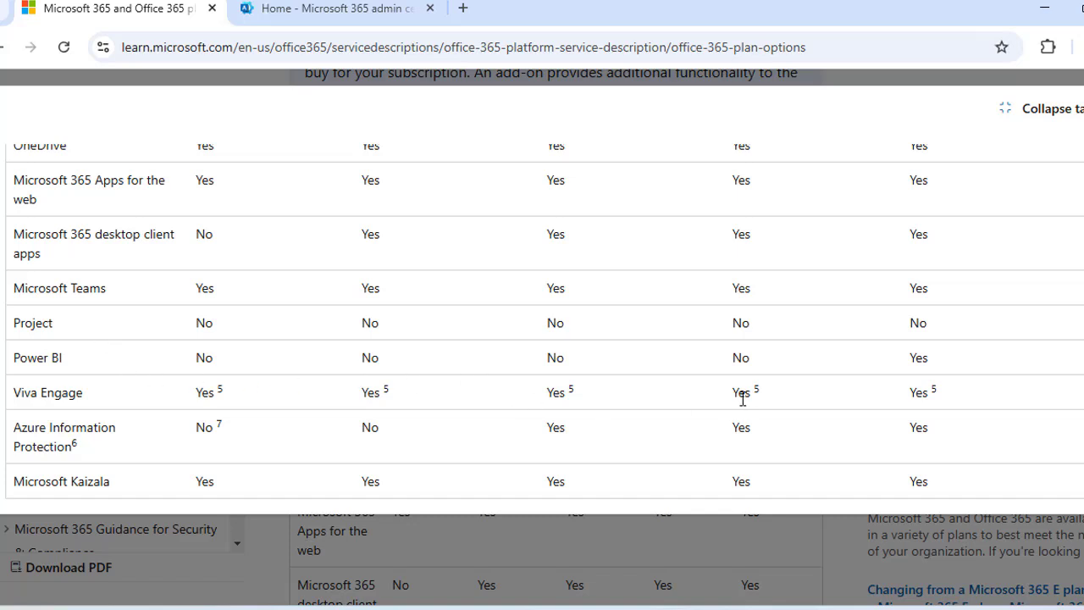
scroll(743, 399, up, 2)
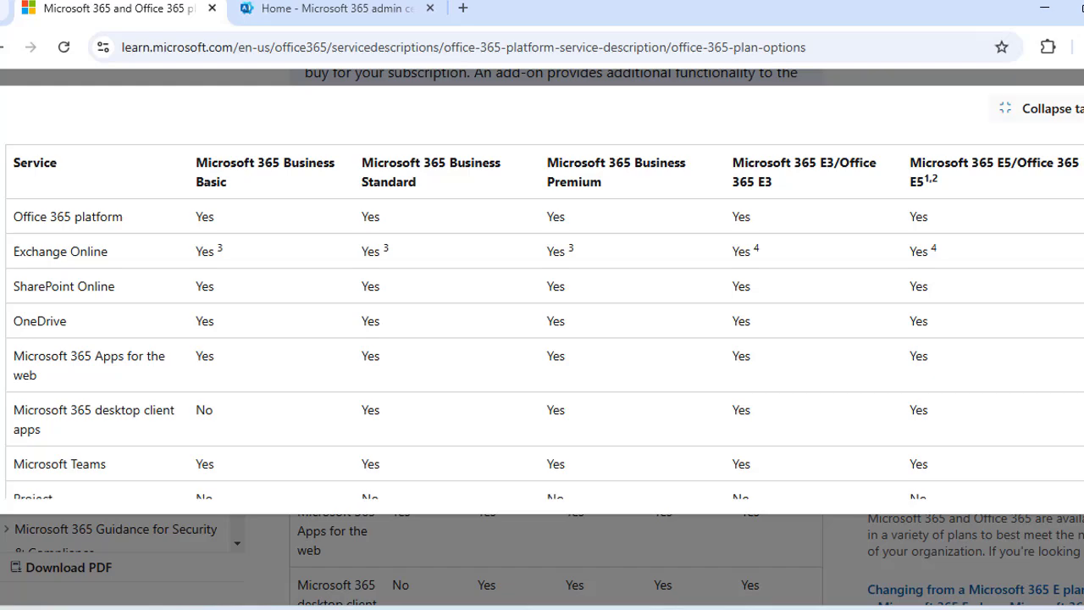
click(1047, 119)
Step: Find the service table comparing Microsoft 365 Apps, Office 365 E1, F3 and F1, review it expanded, and collapse it
scroll(542, 286, down, 5)
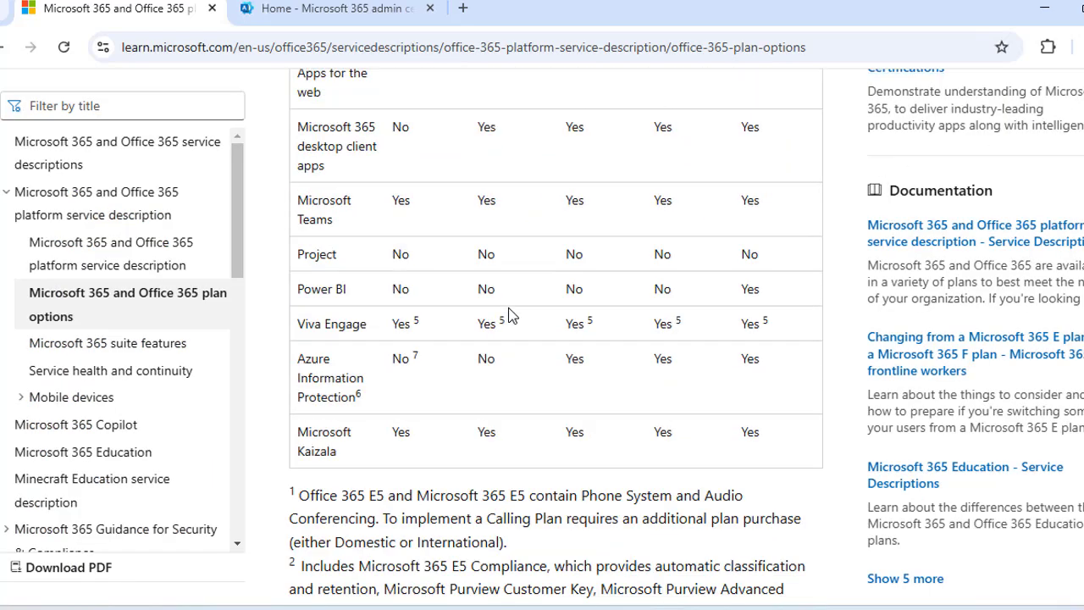
scroll(510, 315, down, 2)
scroll(510, 315, down, 10)
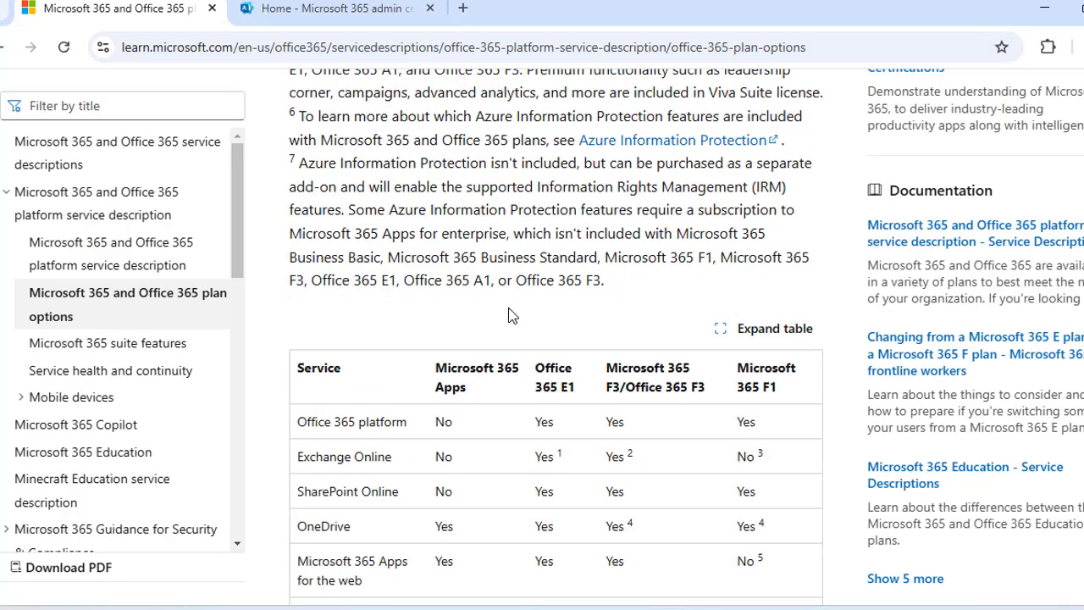
scroll(511, 315, up, 2)
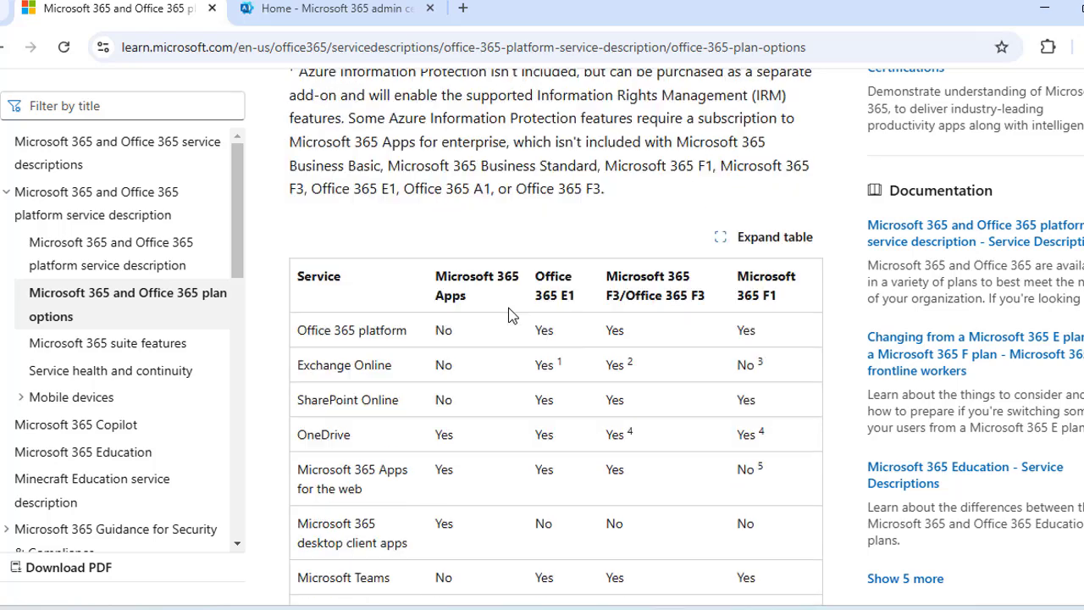
scroll(383, 305, down, 1)
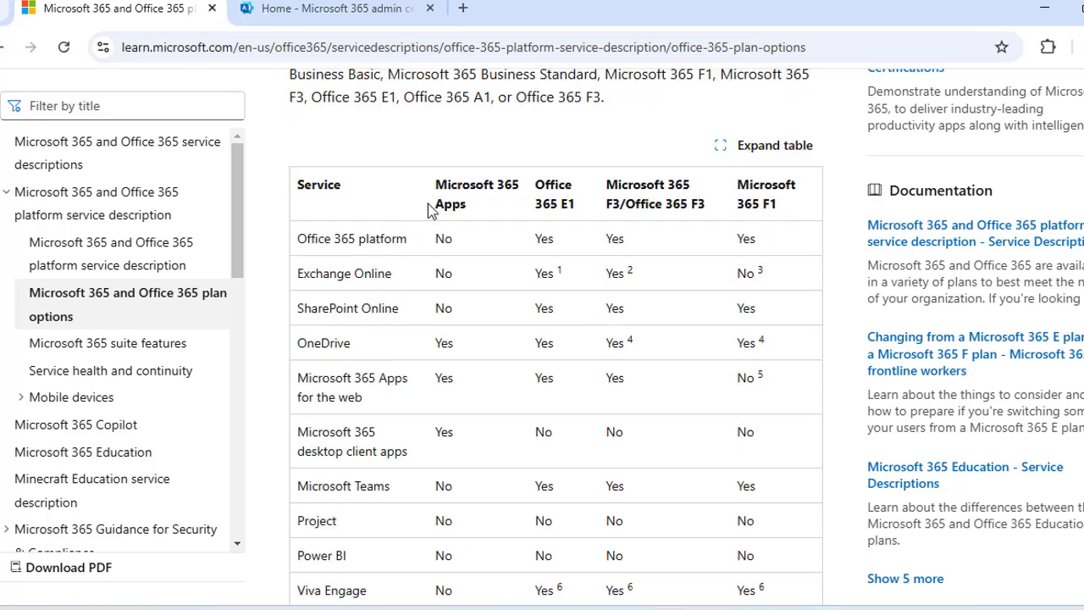
click(742, 145)
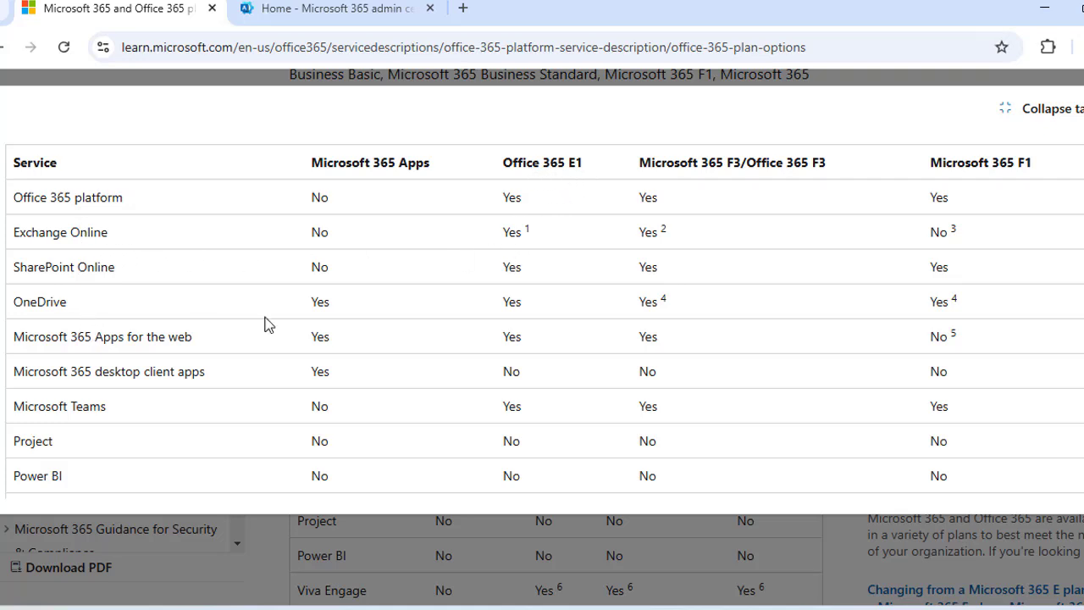
click(1040, 110)
Step: Read the article's section on changing or mixing plans and examine the standalone services table from Exchange Online to Information Rights Management
scroll(532, 312, down, 7)
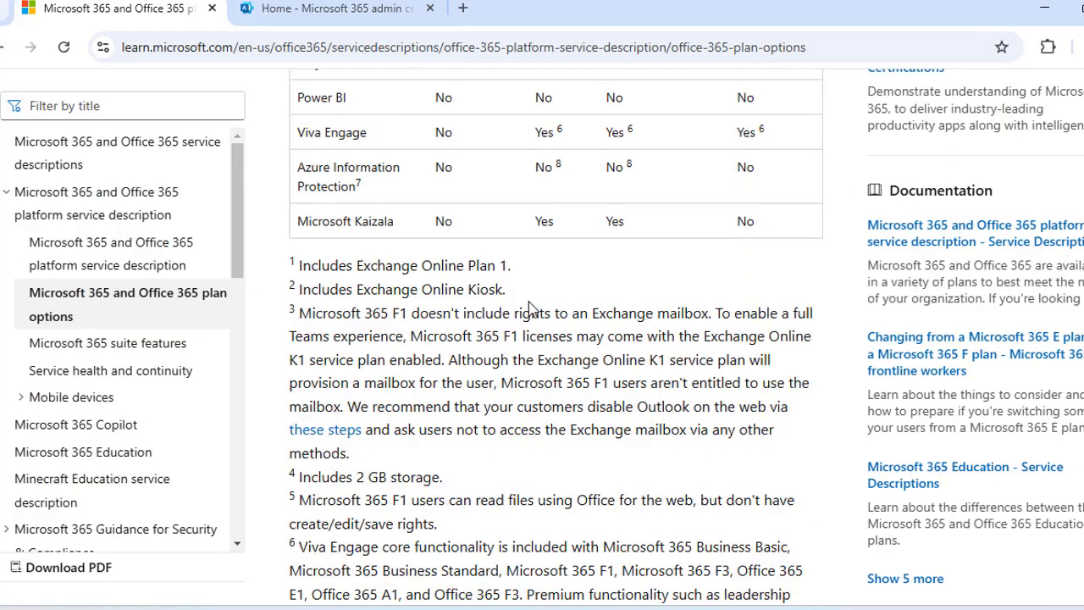
scroll(531, 301, down, 5)
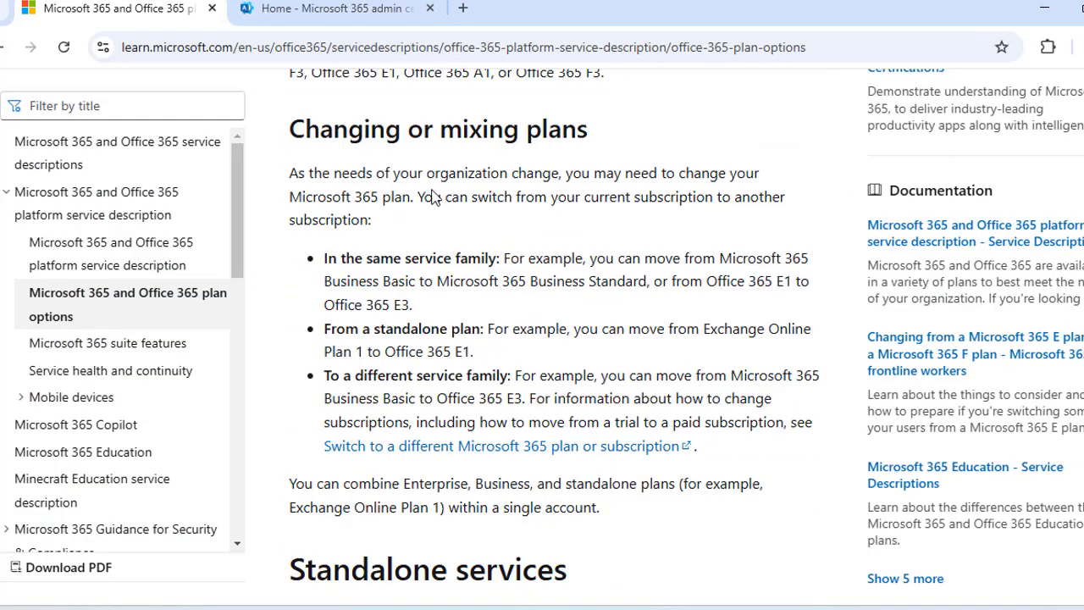
scroll(609, 163, down, 8)
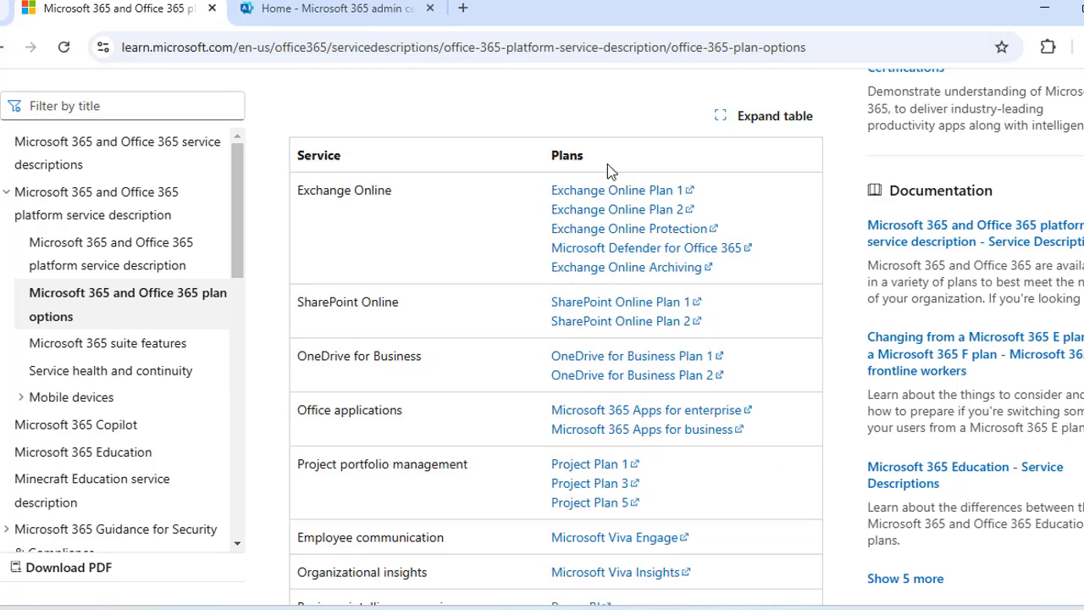
scroll(607, 163, down, 6)
scroll(607, 165, up, 4)
scroll(608, 171, up, 4)
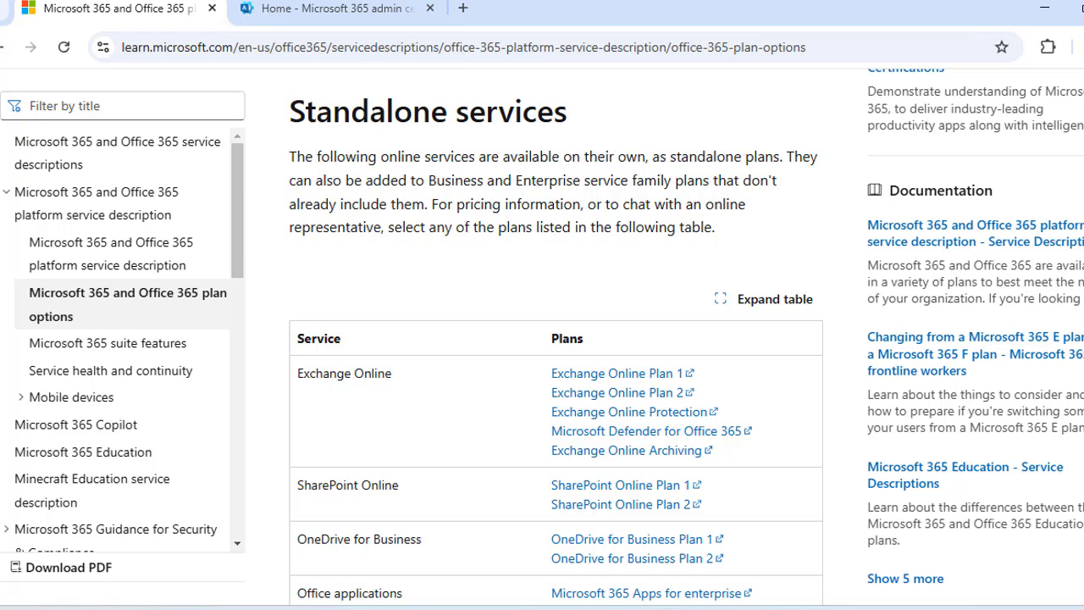
scroll(720, 445, down, 2)
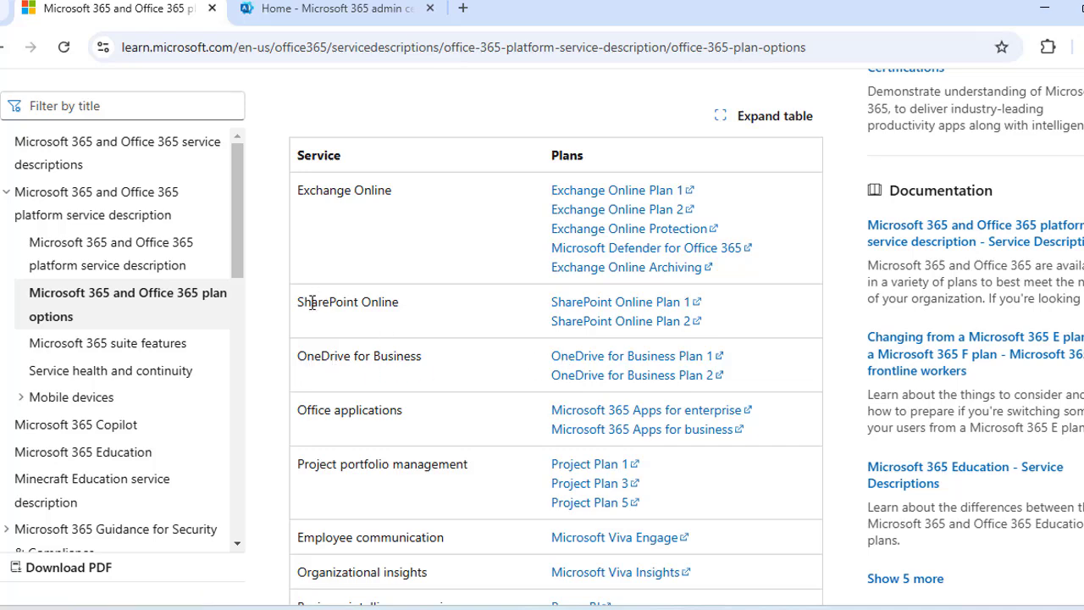
scroll(393, 328, down, 2)
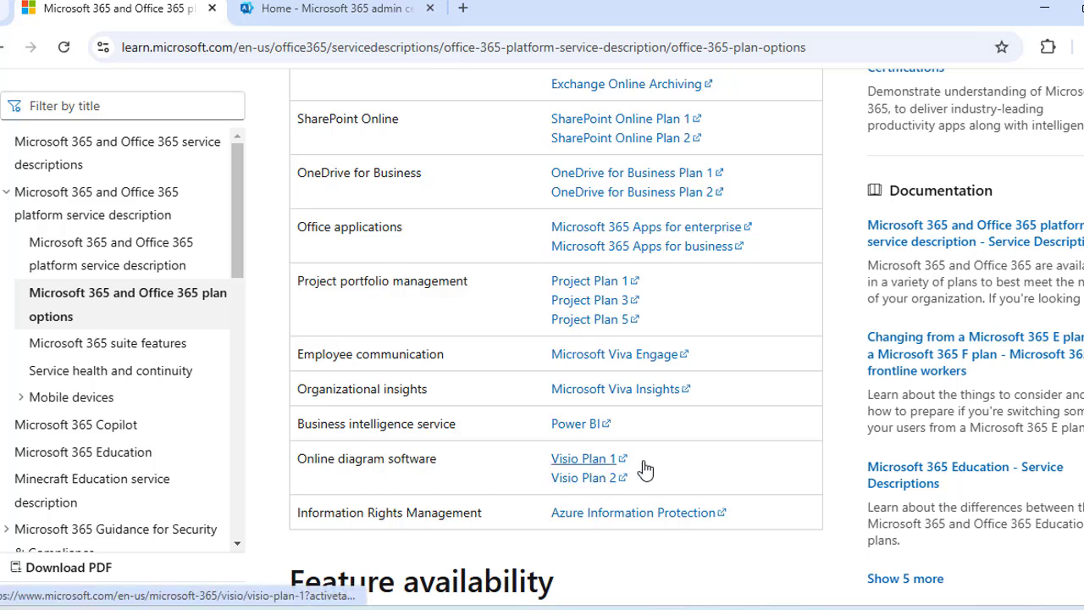
scroll(555, 339, down, 3)
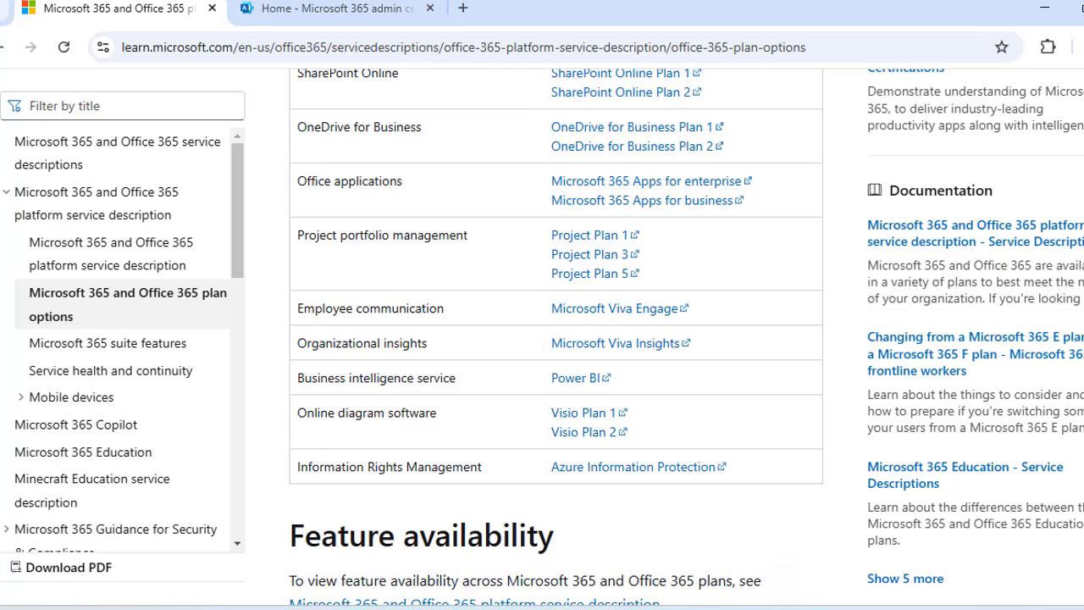
Step: Return to the service availability table for the Business, E3 and E5 plans and show it expanded
scroll(555, 338, up, 15)
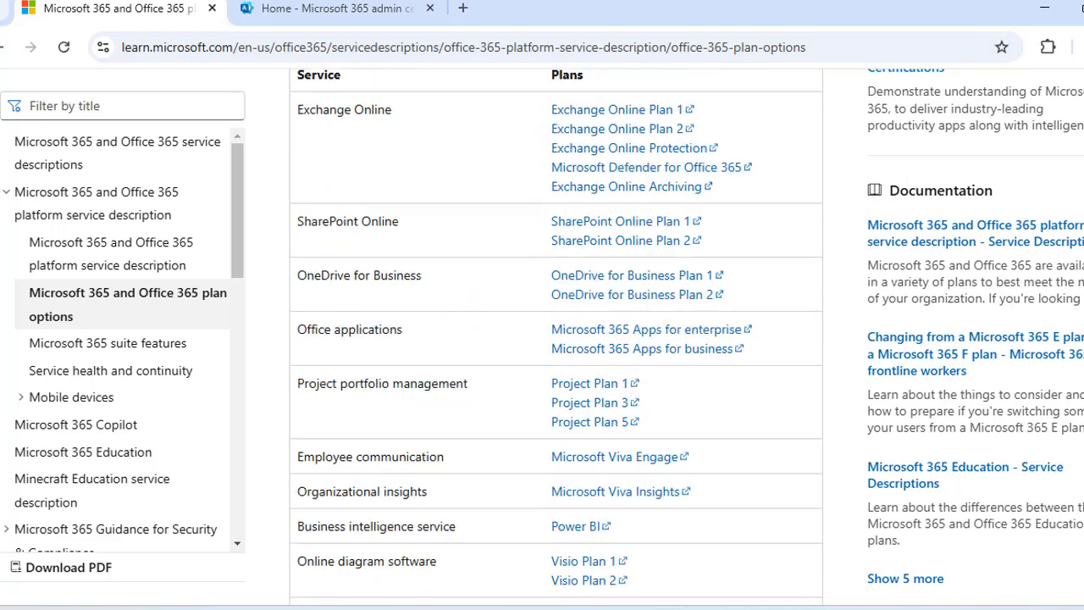
scroll(556, 339, up, 10)
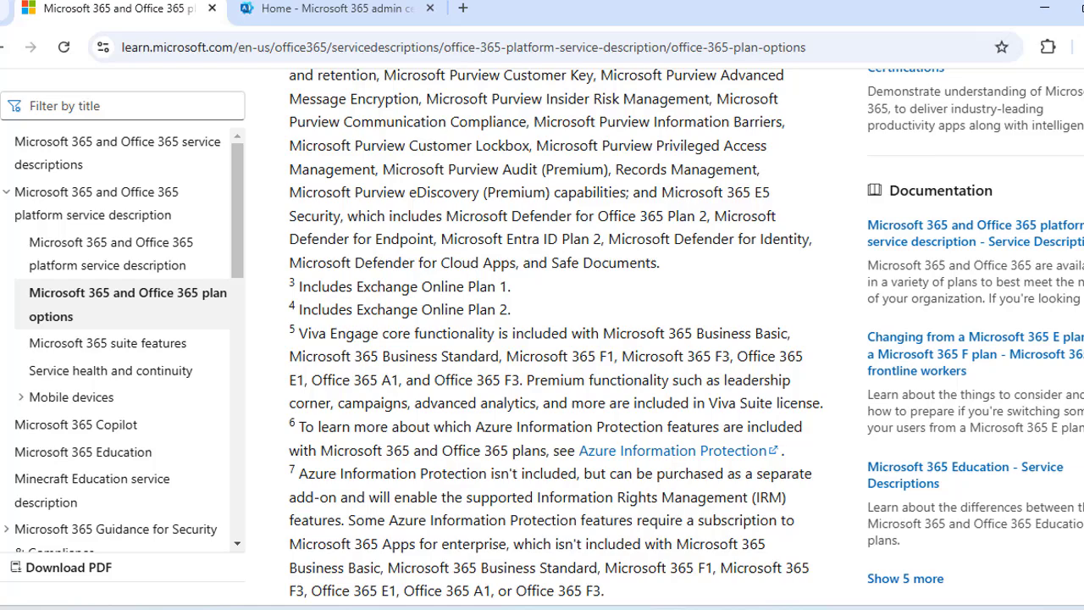
scroll(555, 338, up, 15)
scroll(555, 339, up, 5)
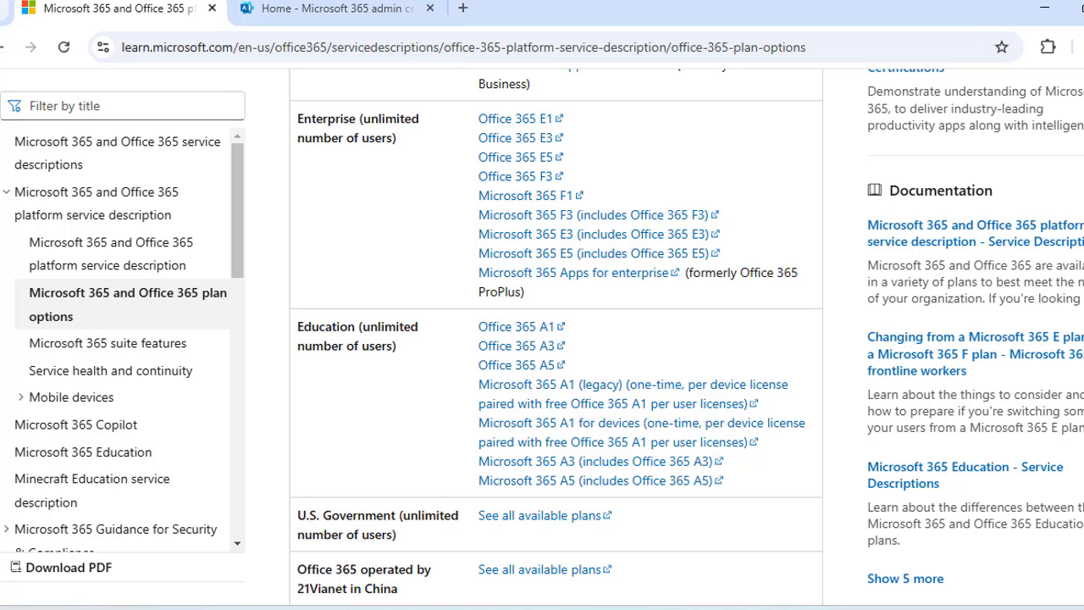
scroll(556, 339, up, 5)
scroll(556, 339, down, 10)
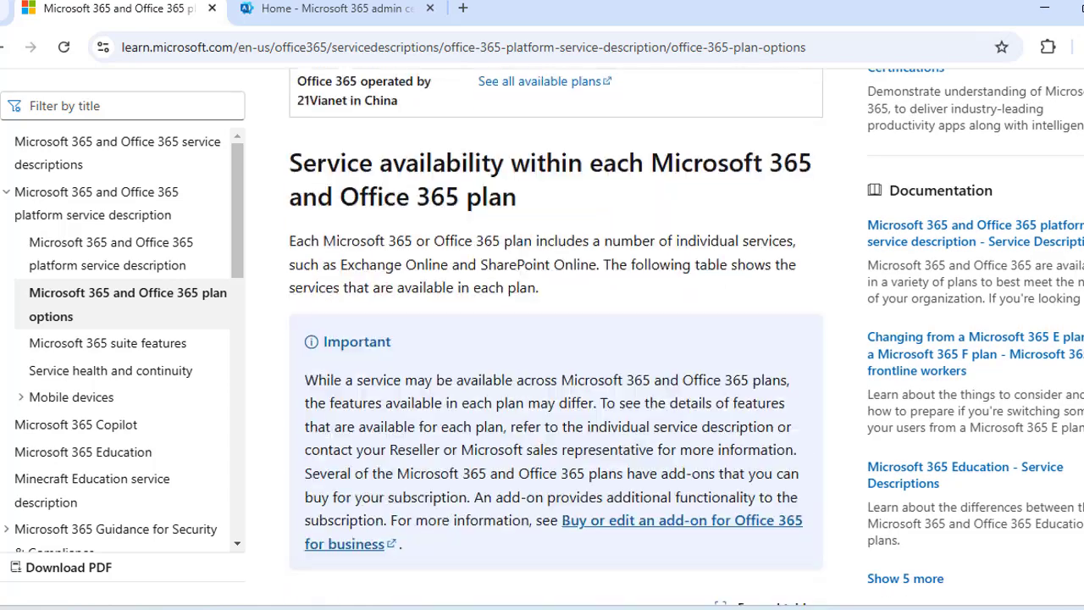
scroll(556, 338, down, 5)
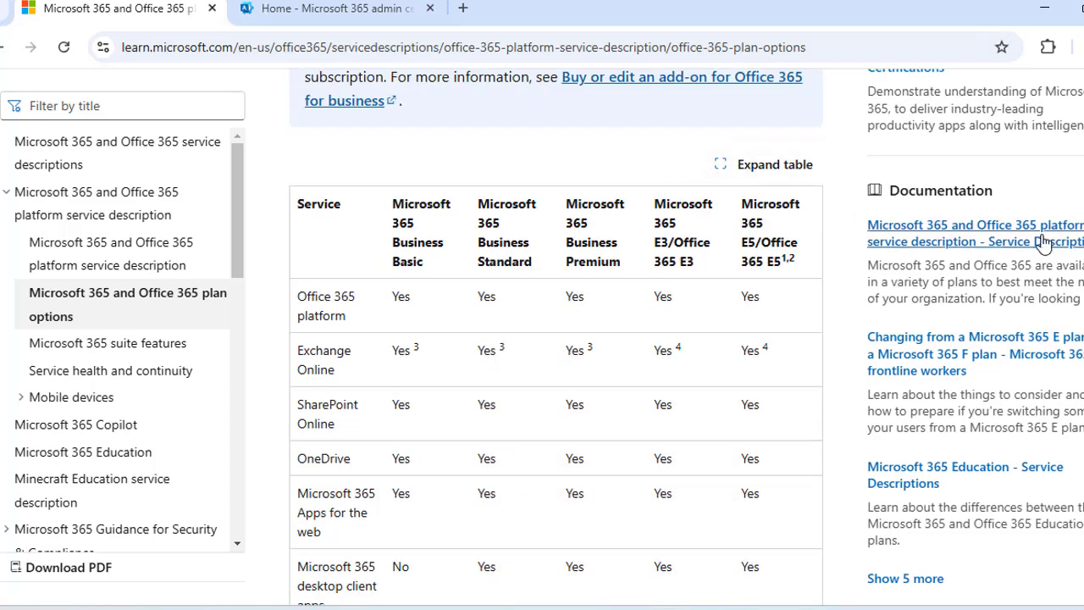
click(757, 166)
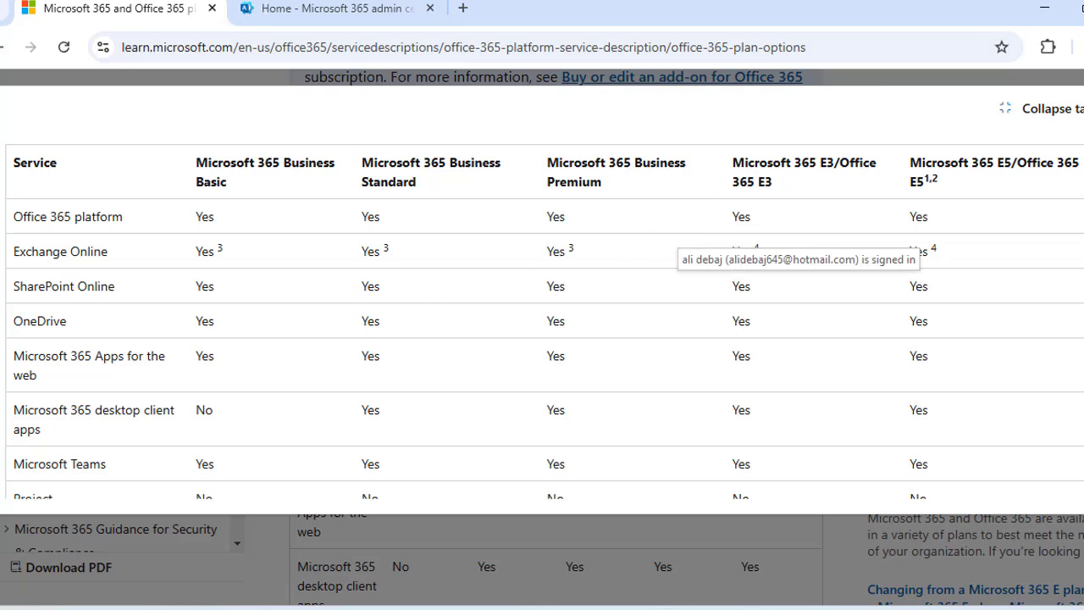
Step: Switch to the Microsoft 365 admin center and open the list of active users
click(313, 8)
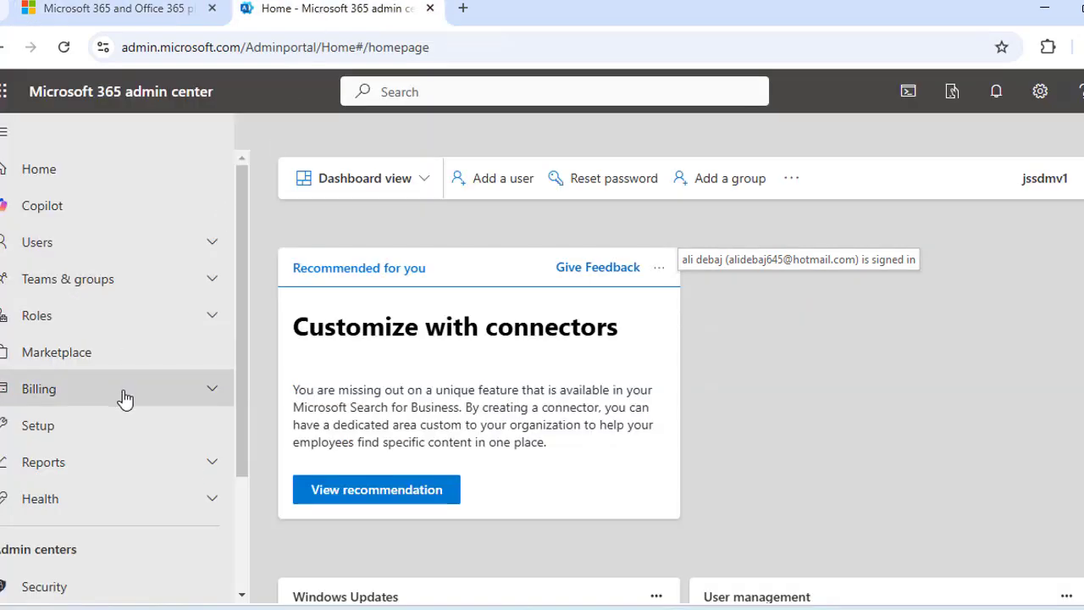
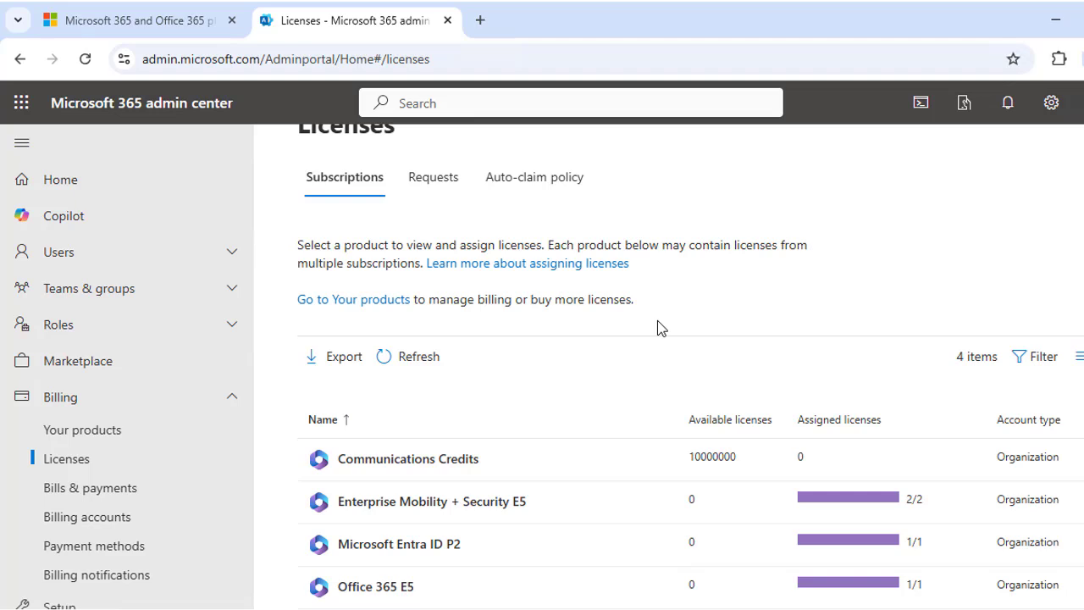
click(80, 251)
click(77, 284)
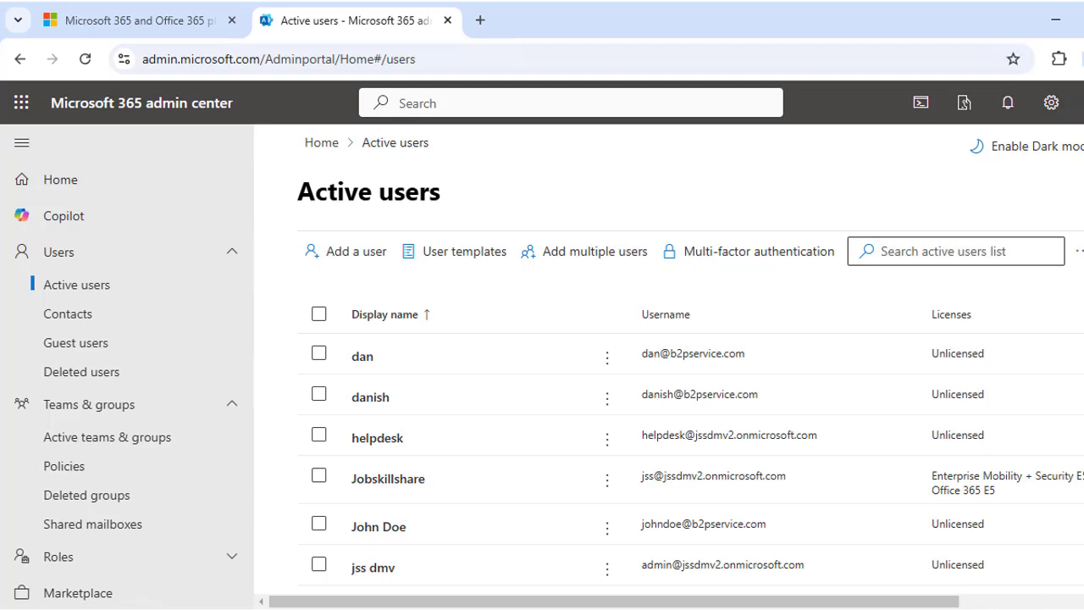
Step: Examine which licenses are assigned to the accounts in the active users list
key(Tab)
scroll(669, 423, down, 4)
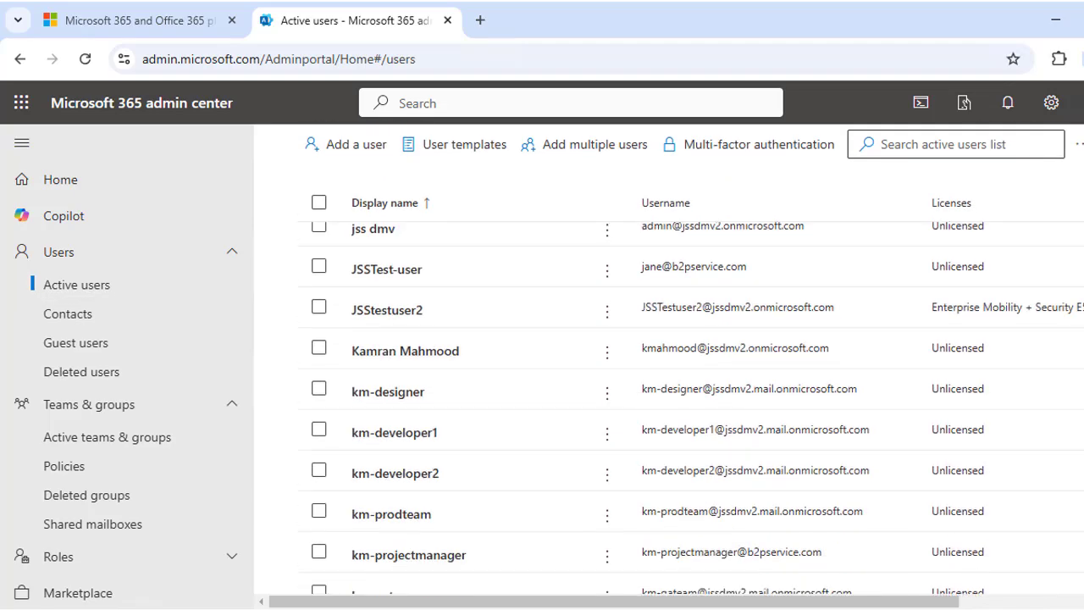
scroll(669, 424, up, 4)
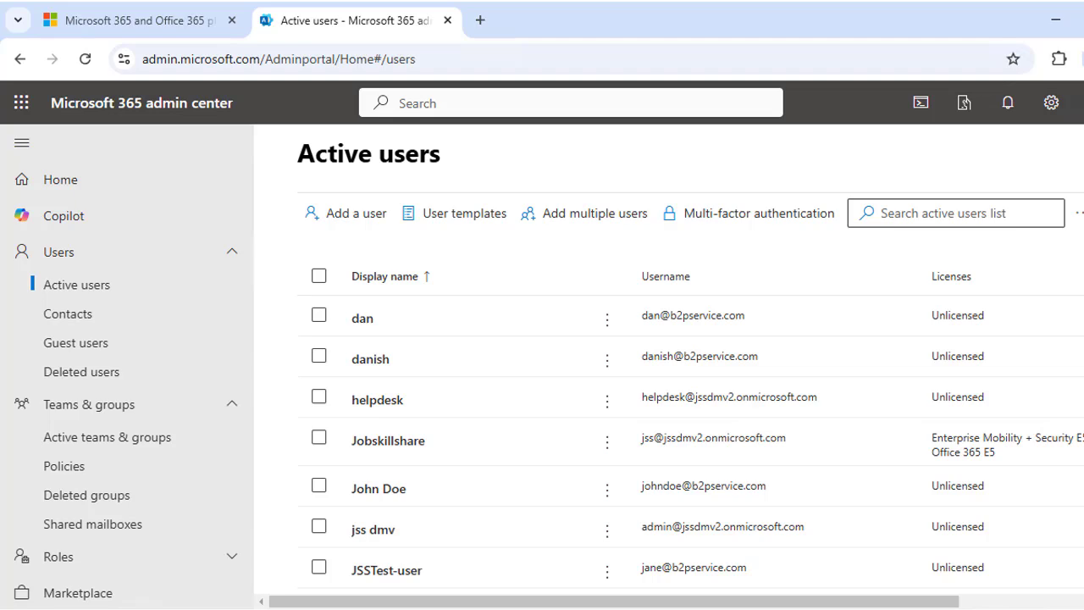
scroll(668, 356, down, 1)
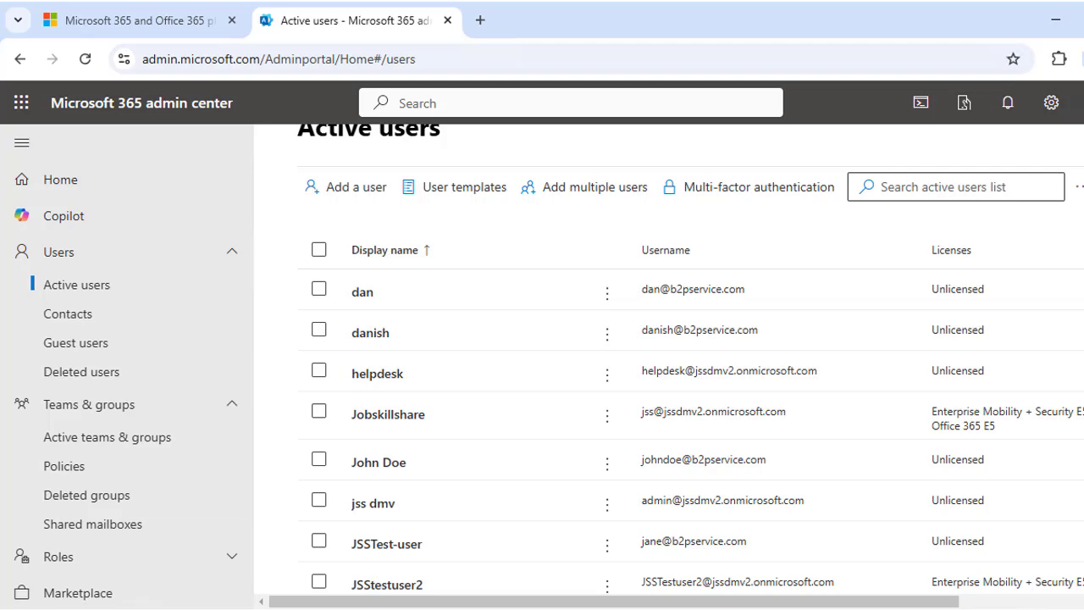
scroll(668, 364, up, 1)
scroll(669, 364, down, 1)
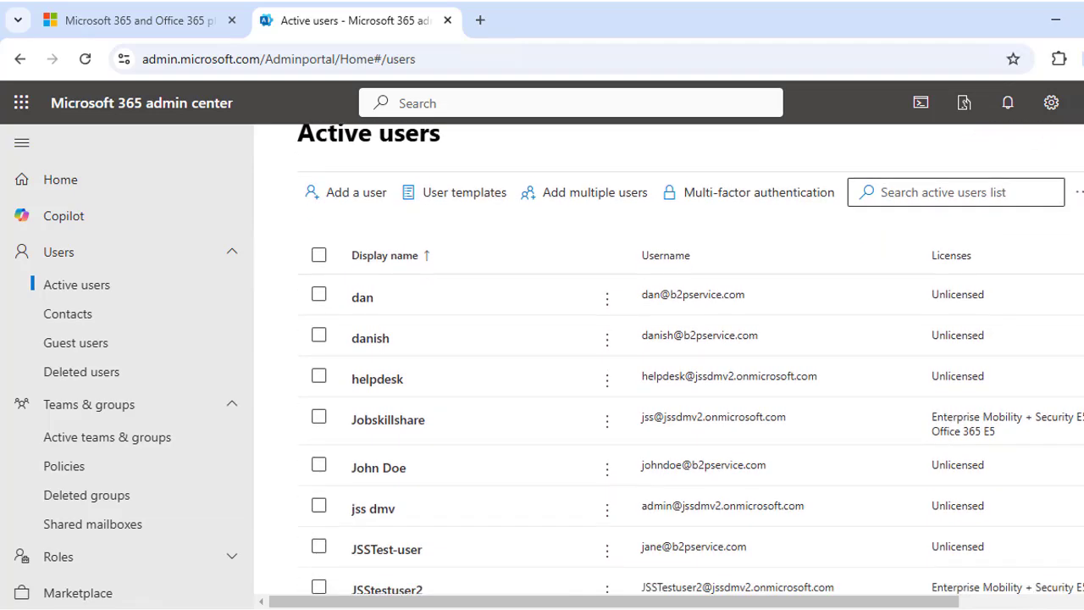
scroll(669, 355, down, 1)
scroll(669, 356, up, 1)
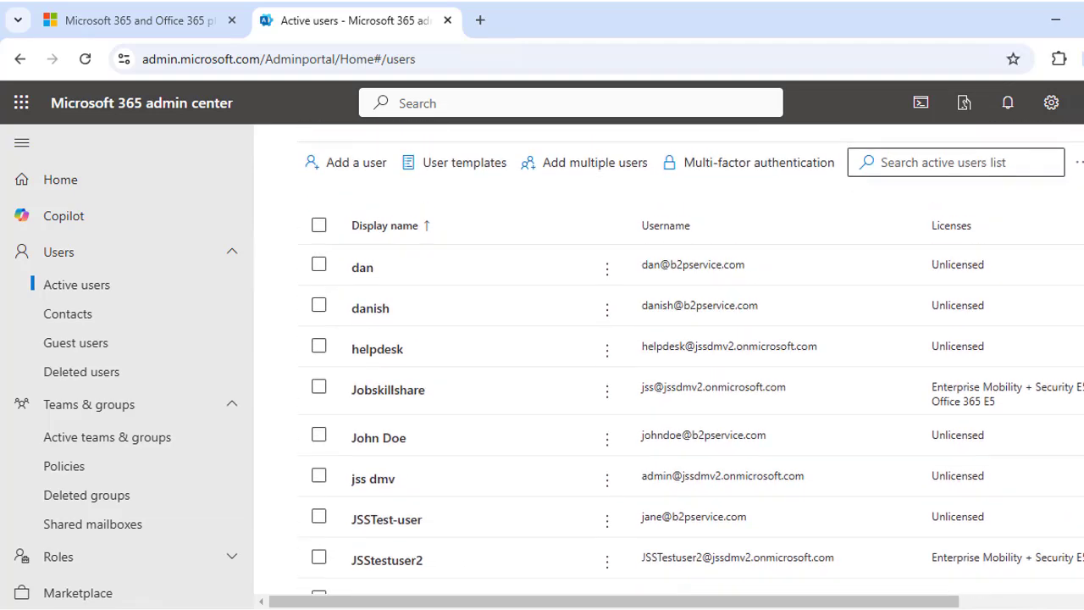
Step: Look through the active users list down to the directory synchronization accounts and compare which accounts hold Enterprise Mobility + Security E5 or Office 365 E5
scroll(669, 381, down, 5)
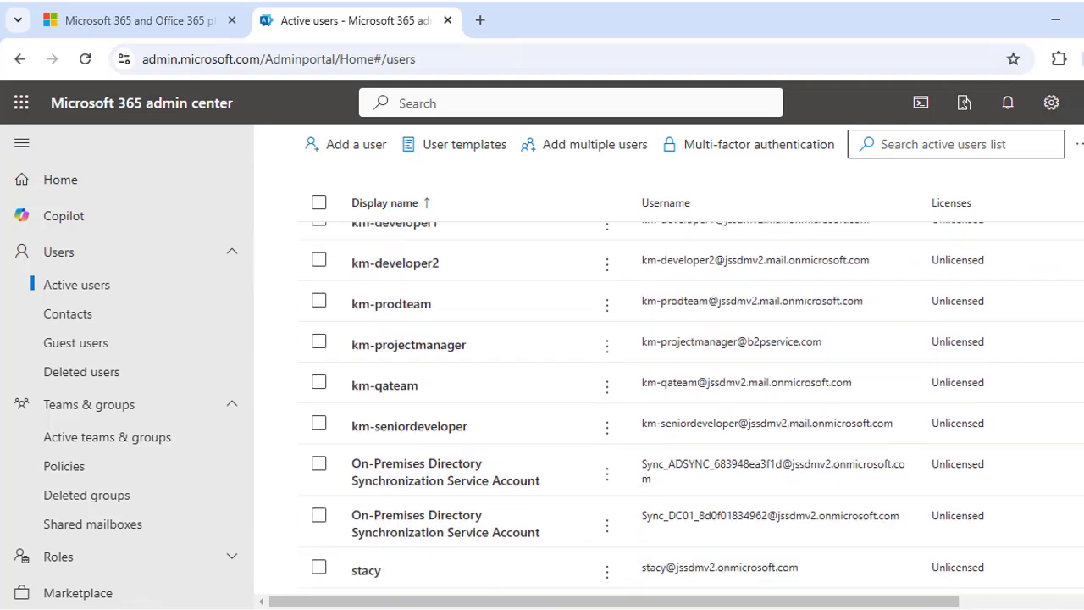
scroll(669, 381, down, 2)
scroll(669, 381, up, 5)
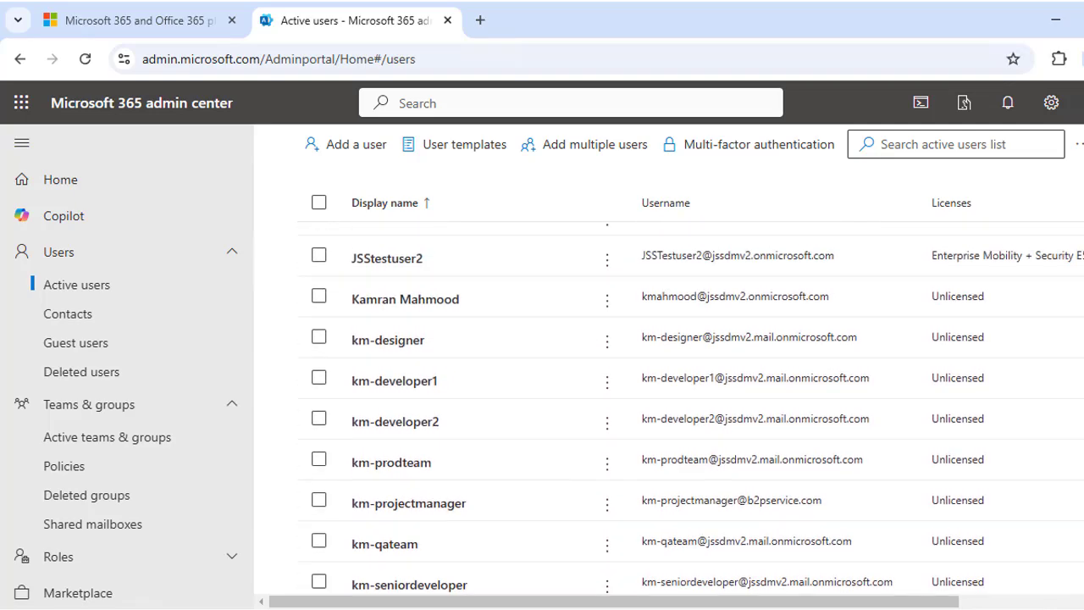
scroll(669, 381, up, 2)
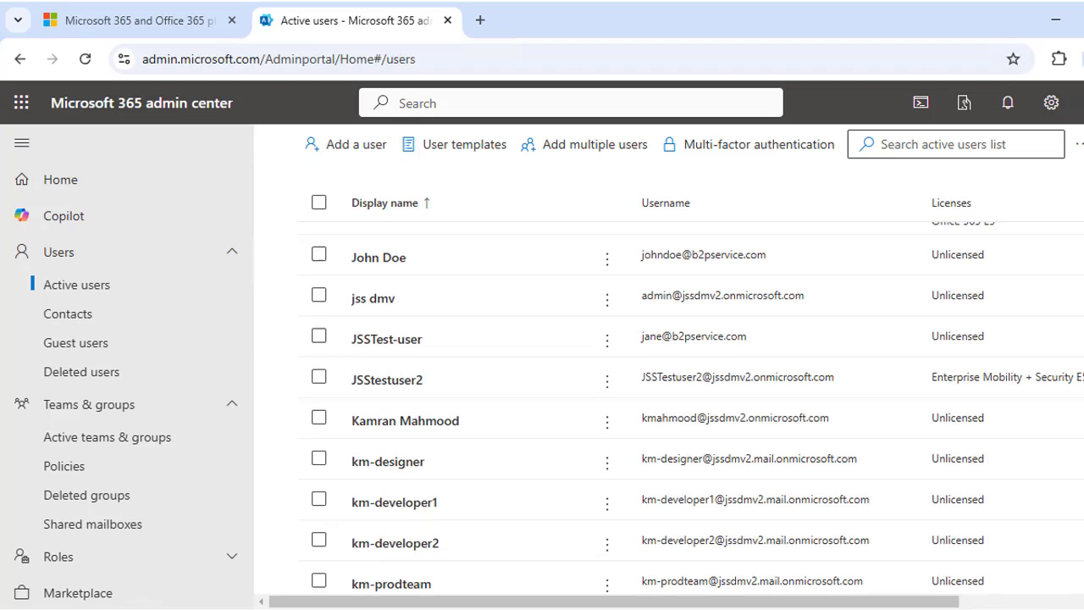
scroll(668, 381, up, 3)
scroll(950, 284, up, 1)
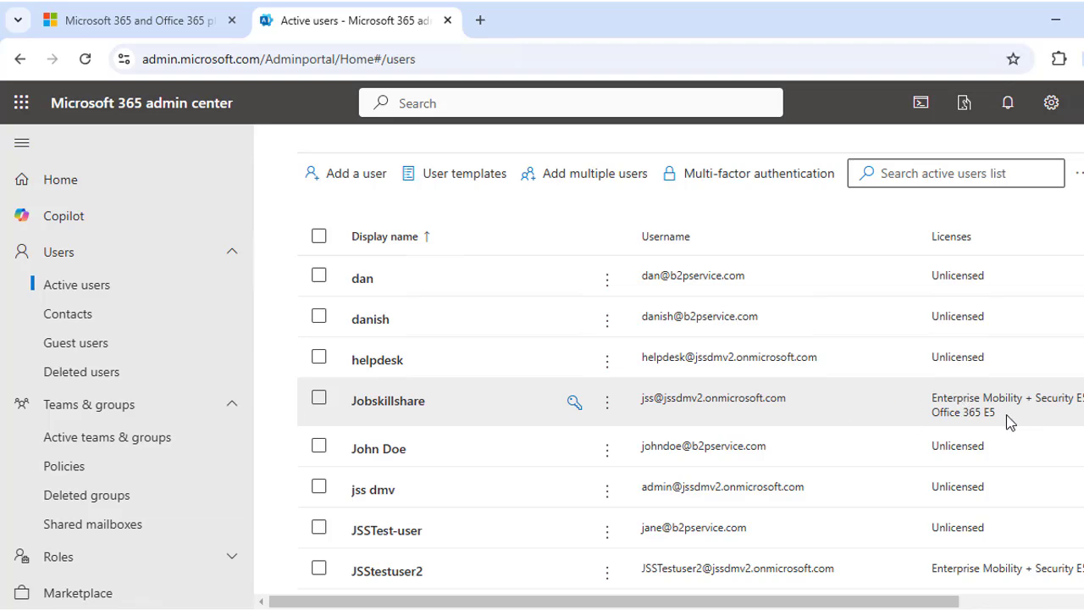
scroll(691, 406, down, 8)
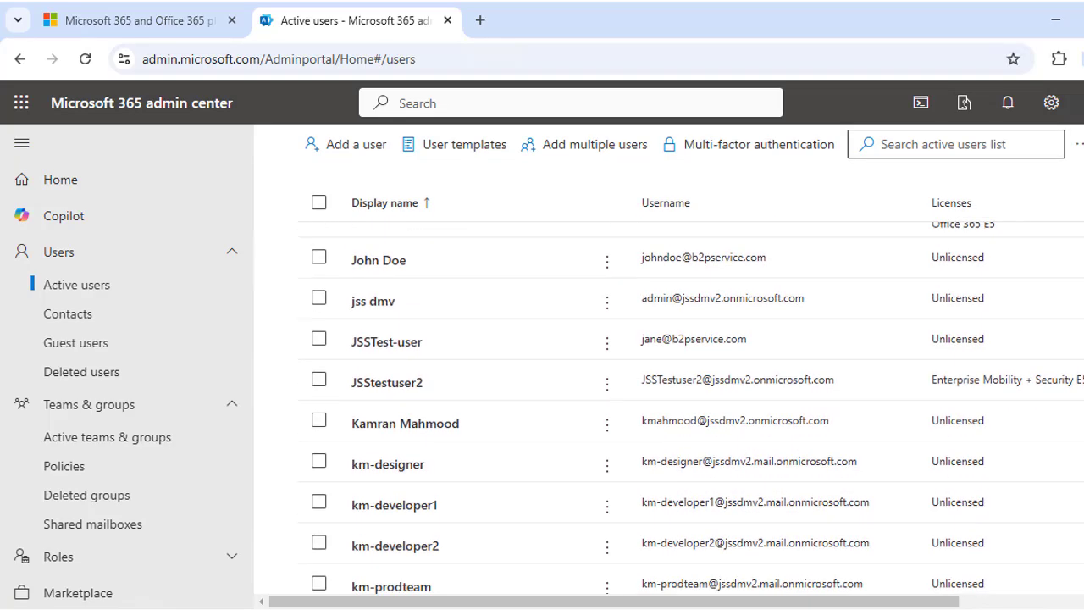
scroll(691, 406, up, 10)
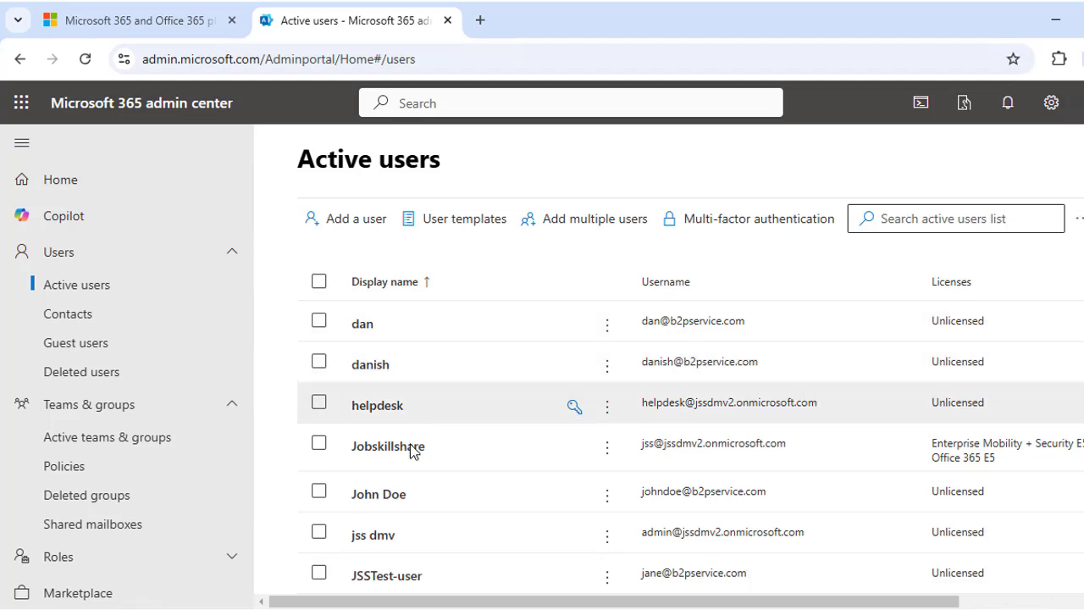
Step: Open the details of the user listed just below Jobskillshare and review the licenses that can be assigned to that account
click(399, 501)
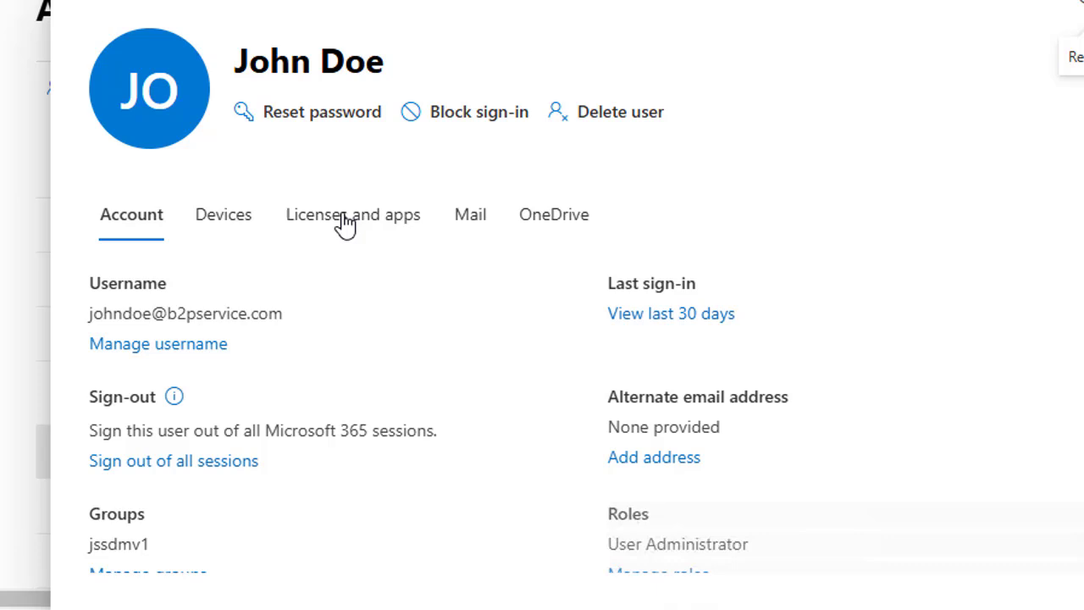
click(528, 312)
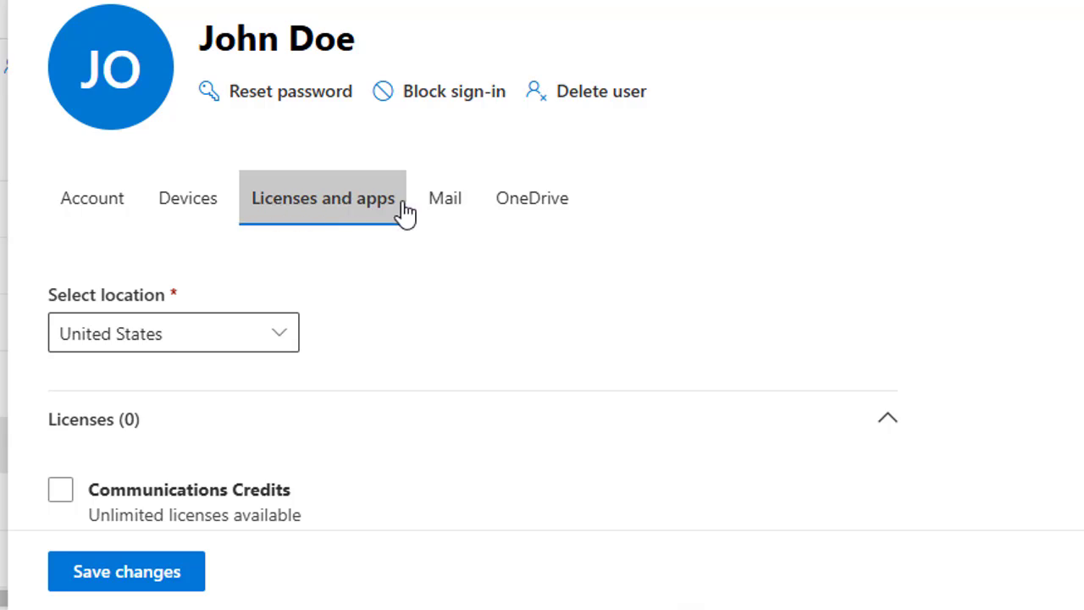
scroll(404, 212, down, 4)
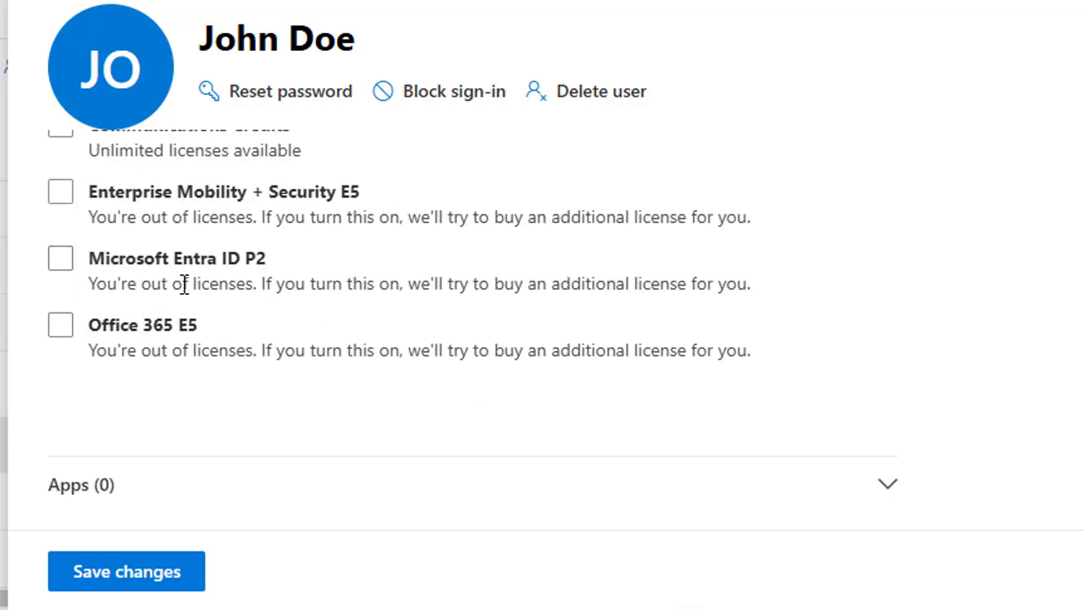
Step: Try selecting Office 365 E5 and then Enterprise Mobility + Security E5 for this user, and close the user's details without saving
click(60, 325)
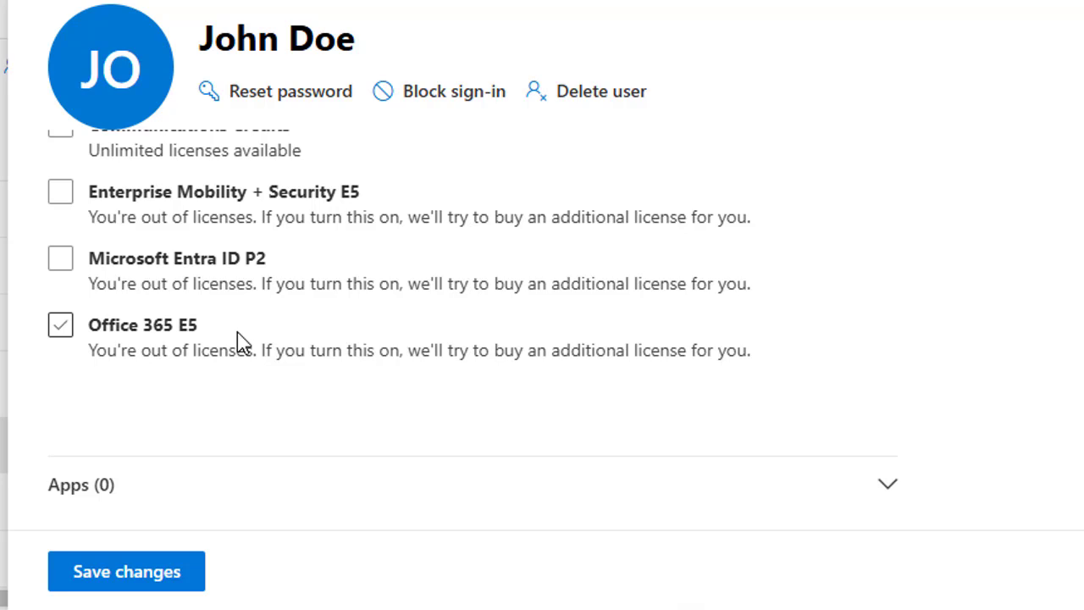
click(237, 334)
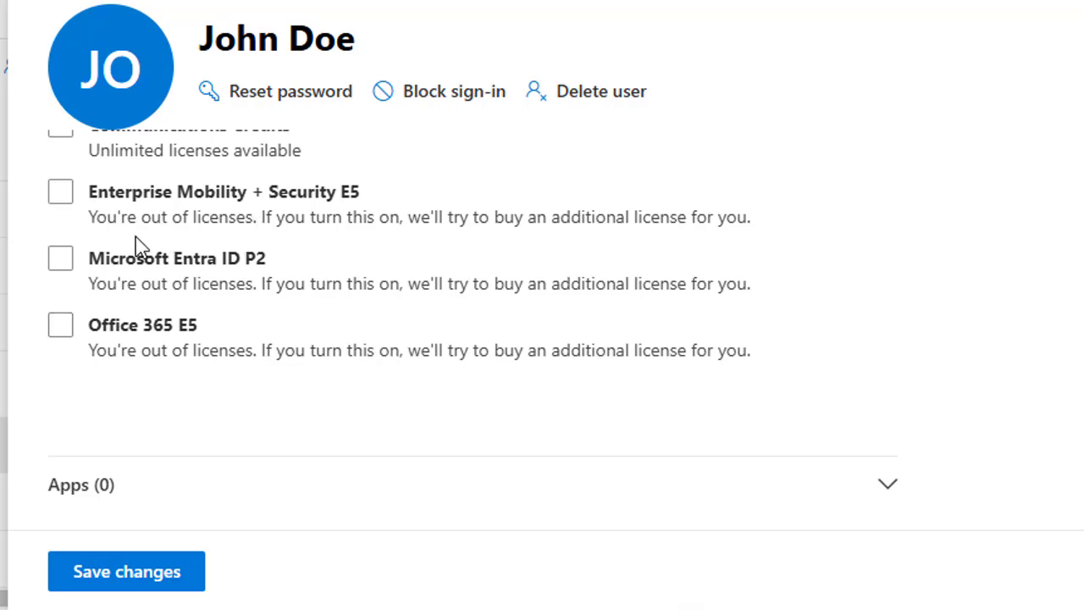
click(497, 282)
click(497, 283)
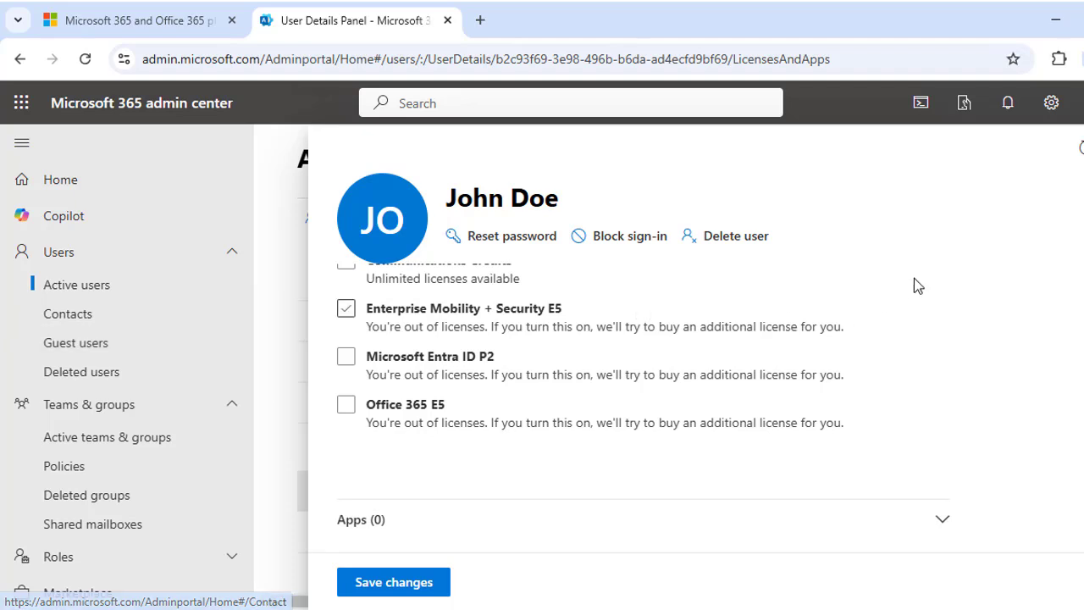
click(1078, 148)
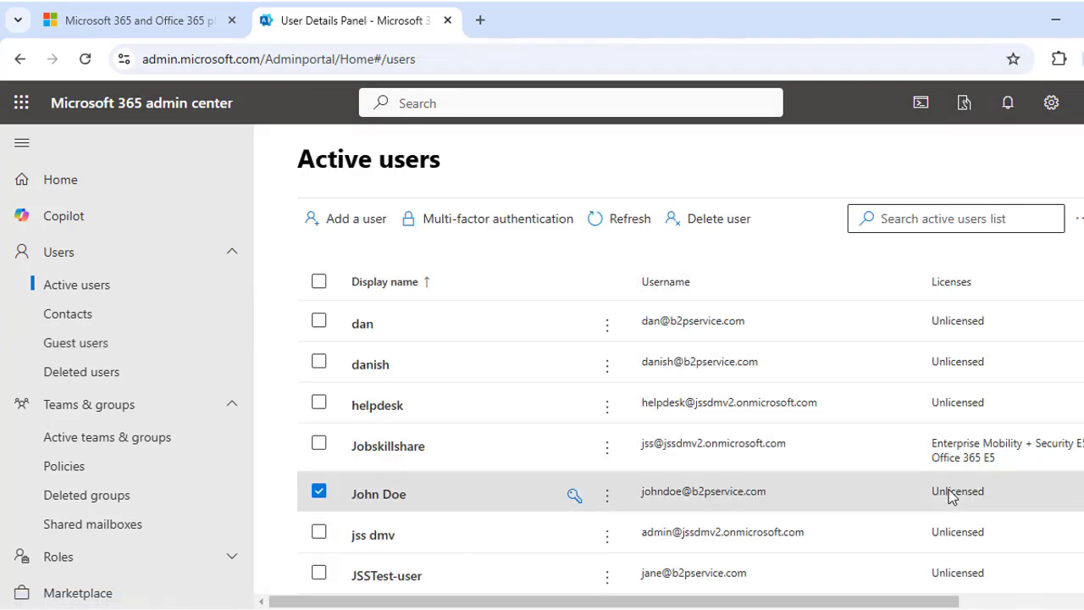
Step: Open the billing licenses page and show the subscription products with their available and assigned licenses
scroll(119, 381, down, 5)
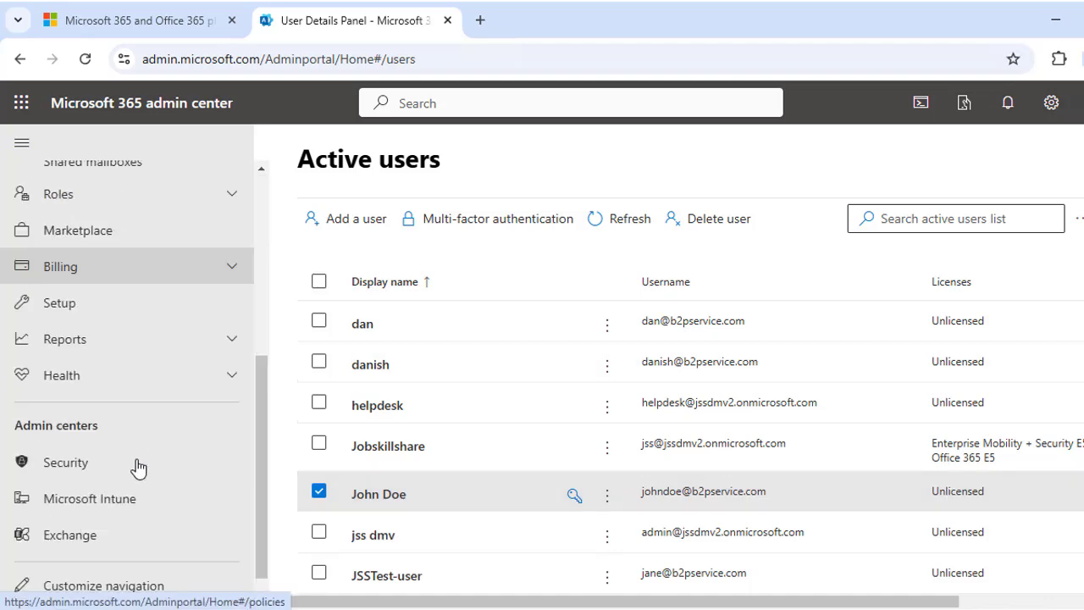
click(184, 245)
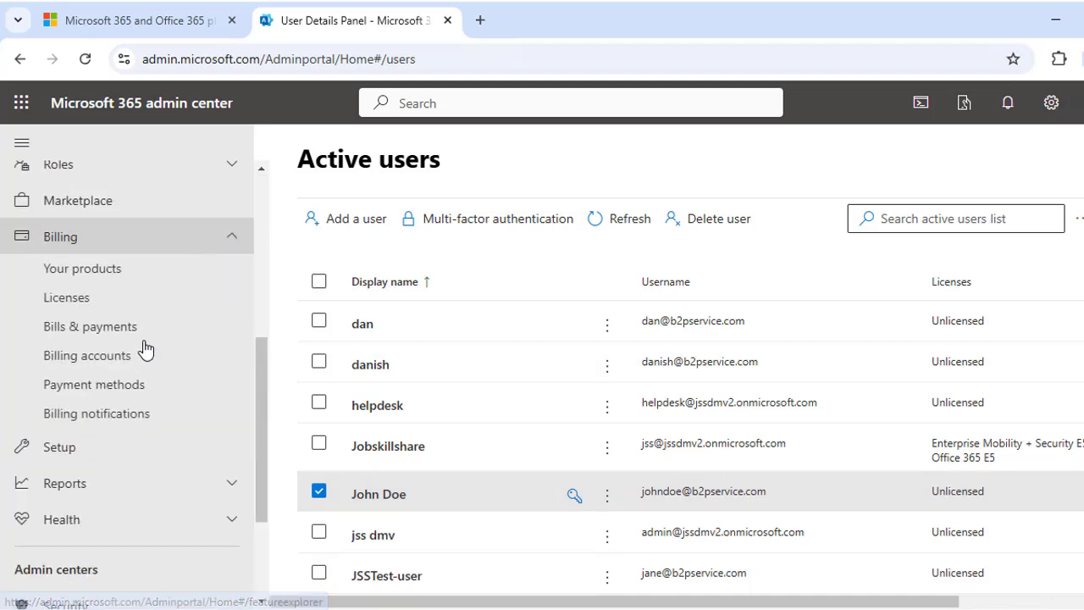
click(81, 298)
scroll(803, 398, down, 1)
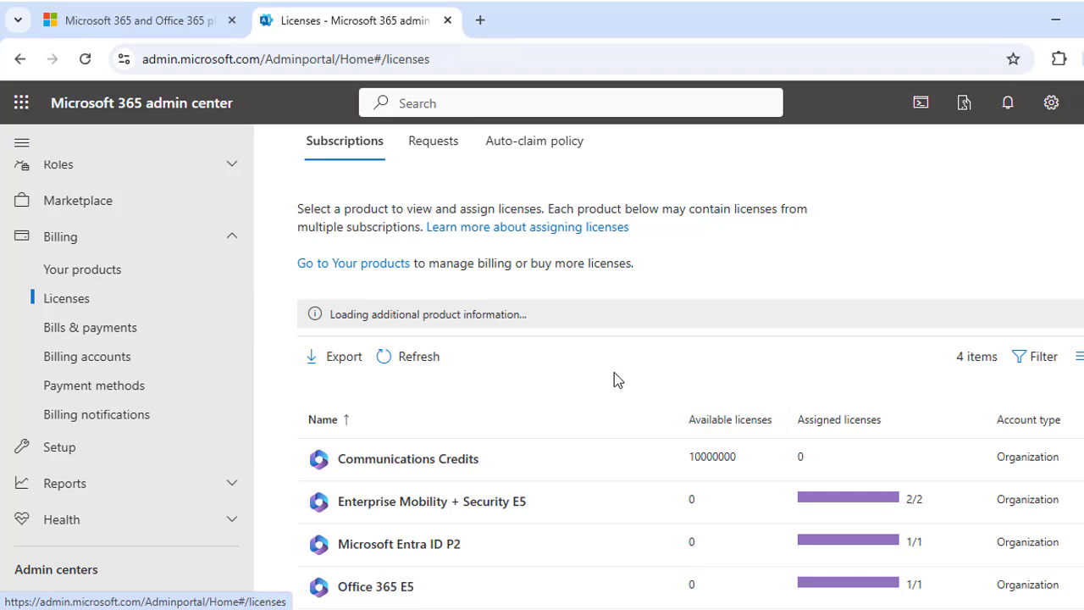